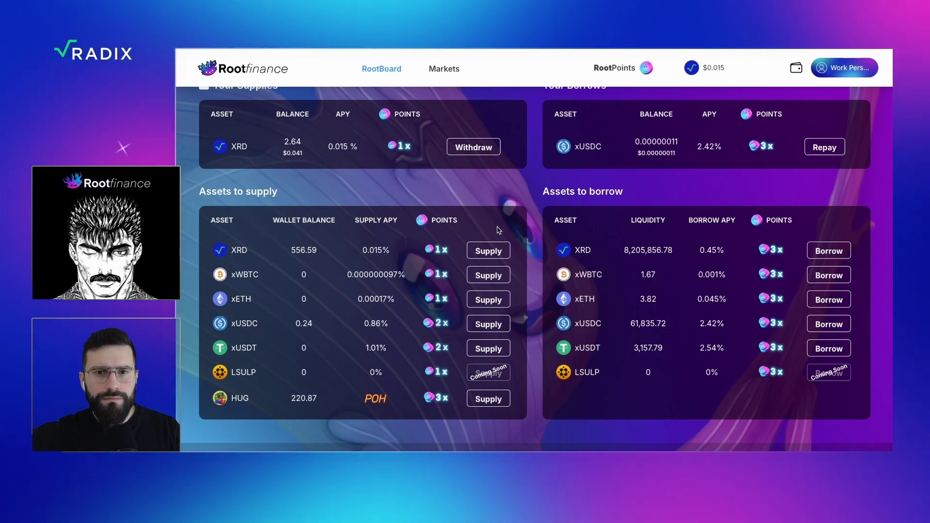
# Step: Supply 285 XRD, starting from half the balance and editing the amount to 285
pyautogui.click(491, 251)
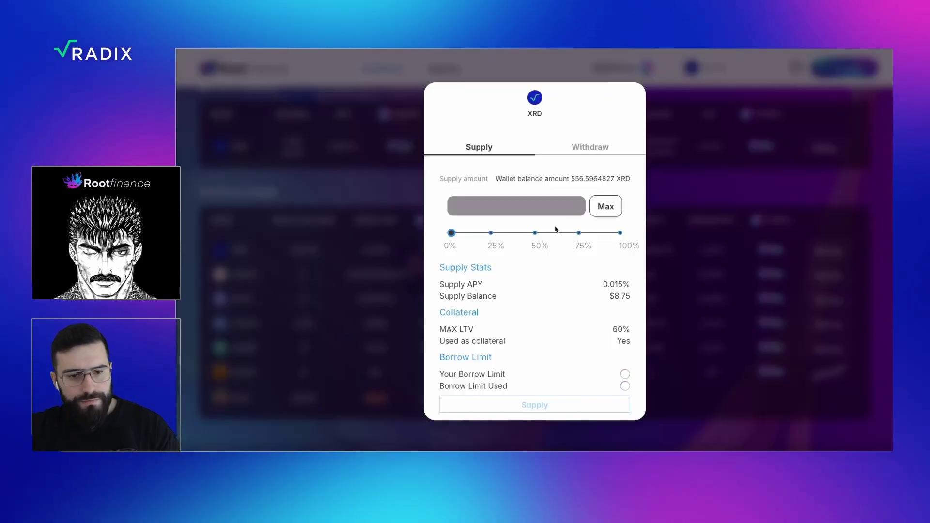
pyautogui.click(535, 233)
pyautogui.moveTo(535, 235); pyautogui.dragTo(538, 236)
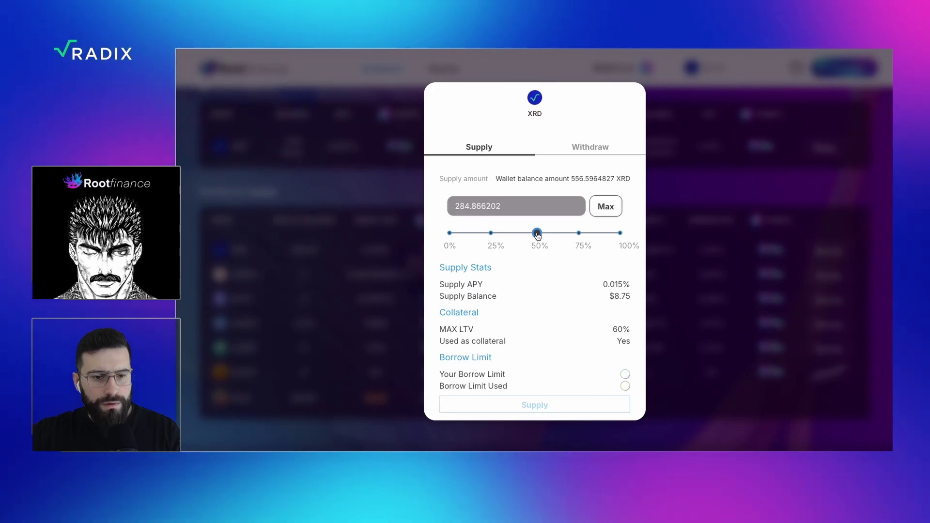
pyautogui.moveTo(465, 206); pyautogui.dragTo(508, 206)
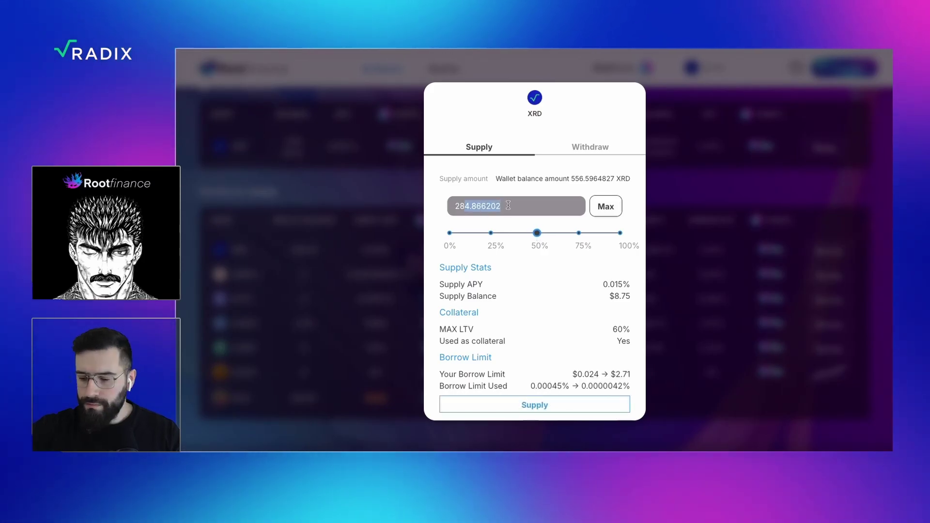
pyautogui.write('5')
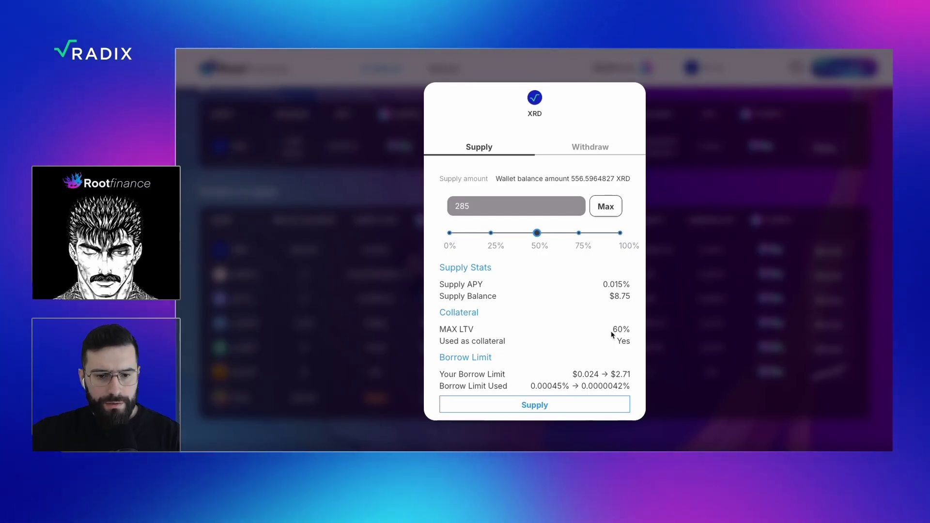
pyautogui.click(556, 405)
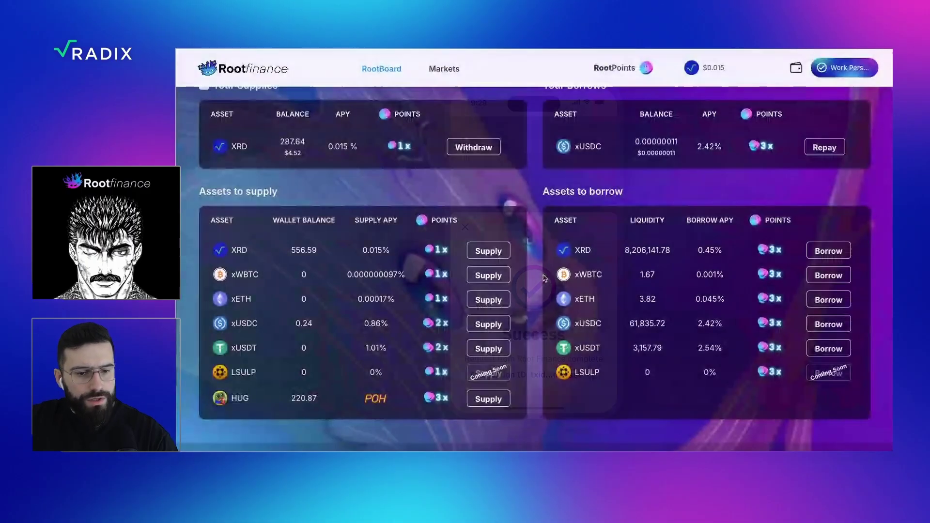
# Step: Scroll the RootBoard to check the 287.64 XRD supply and 266.85 XRD wallet balance
pyautogui.scroll(1, 460, 213)
pyautogui.scroll(1, 460, 214)
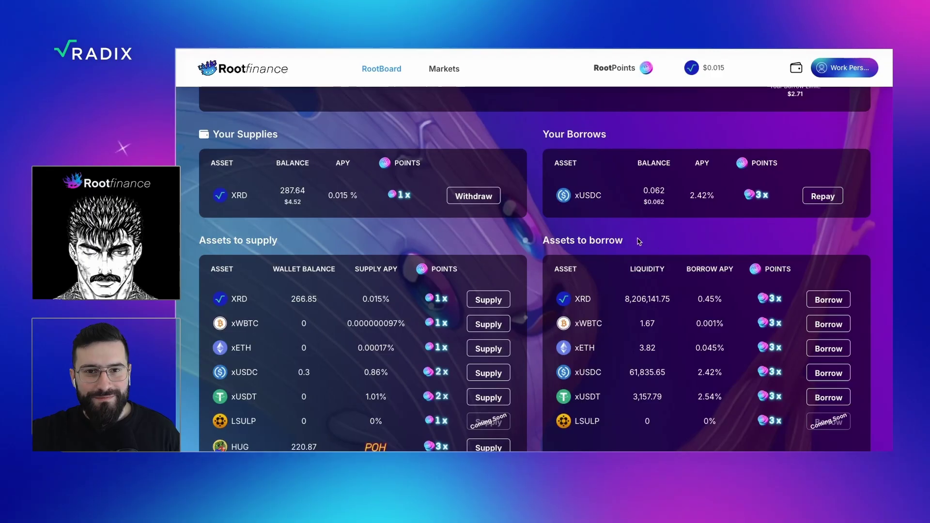
pyautogui.scroll(-2, 712, 238)
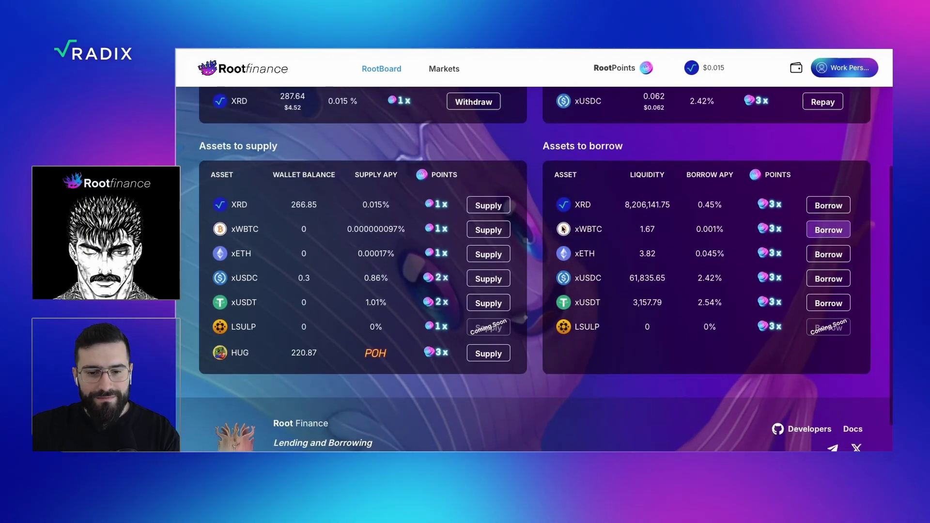
# Step: Borrow about 1.354 xUSDC at 50% of the limit and sign it in the Radix Wallet
pyautogui.click(828, 278)
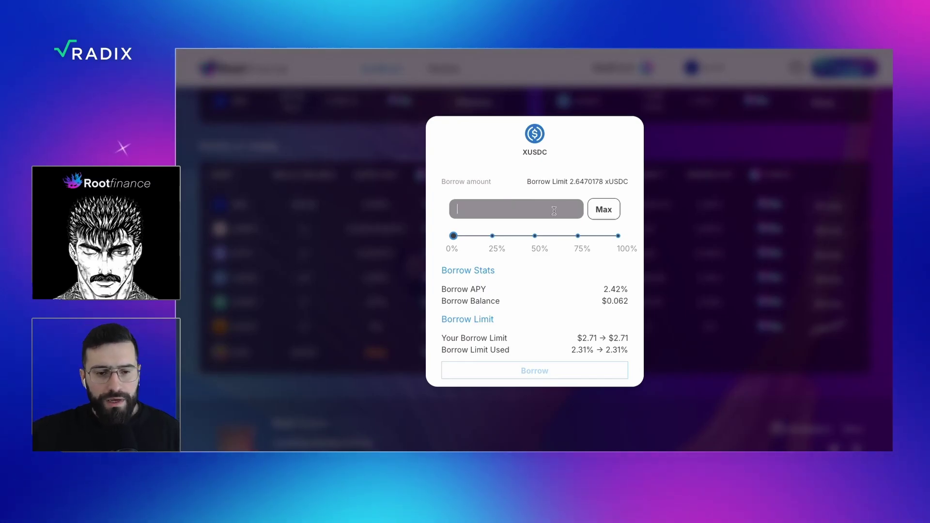
pyautogui.click(536, 236)
pyautogui.moveTo(536, 240); pyautogui.dragTo(537, 239)
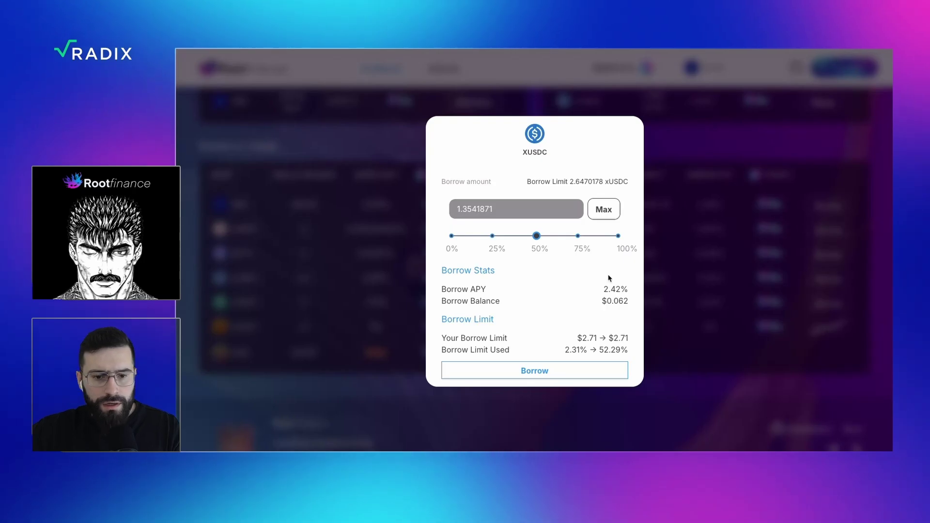
pyautogui.click(572, 377)
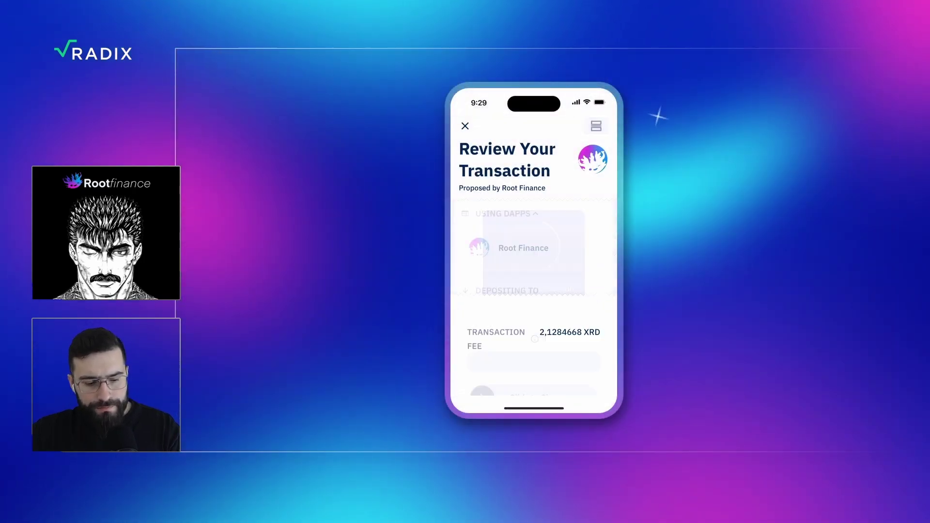
pyautogui.scroll(-5, 533, 271)
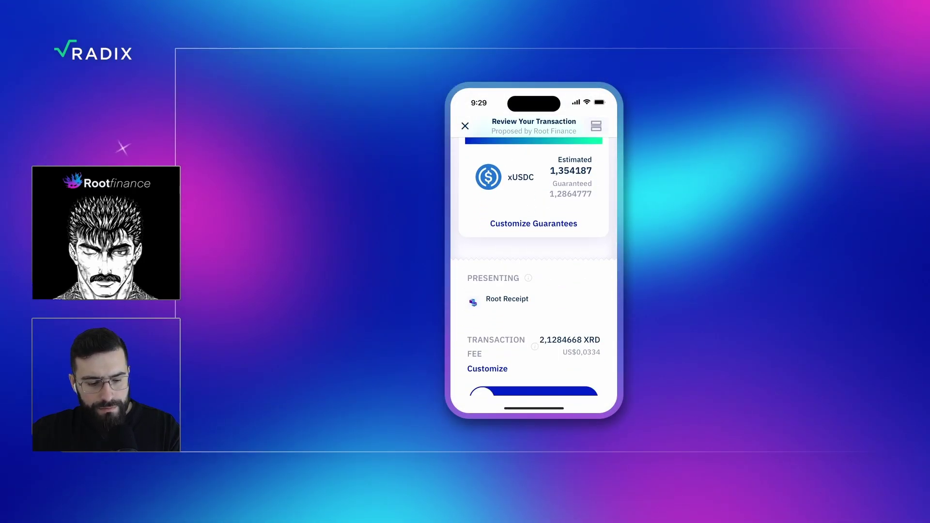
pyautogui.moveTo(482, 372); pyautogui.dragTo(586, 372)
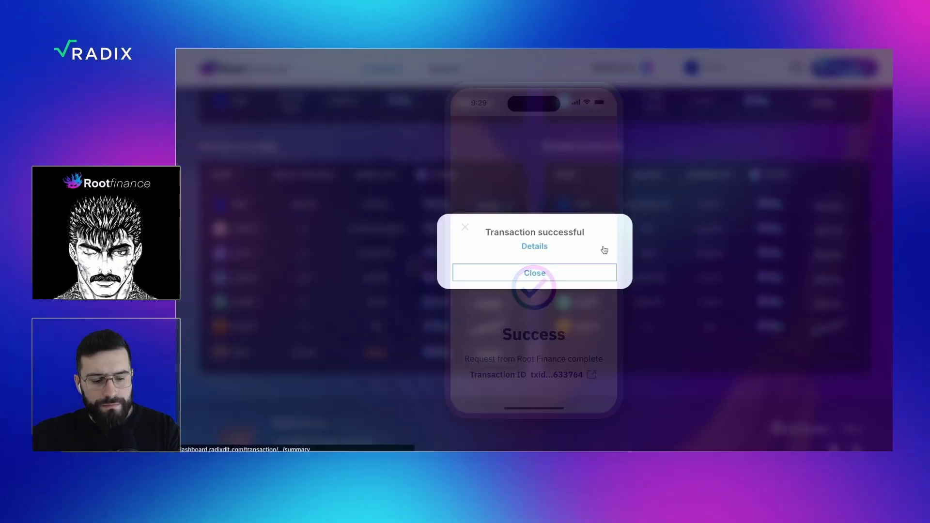
pyautogui.click(592, 274)
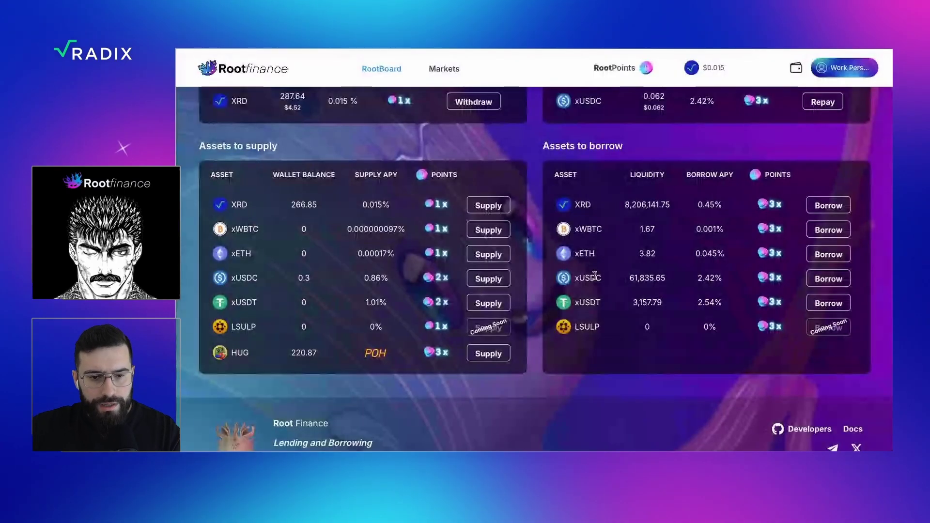
pyautogui.scroll(2, 598, 285)
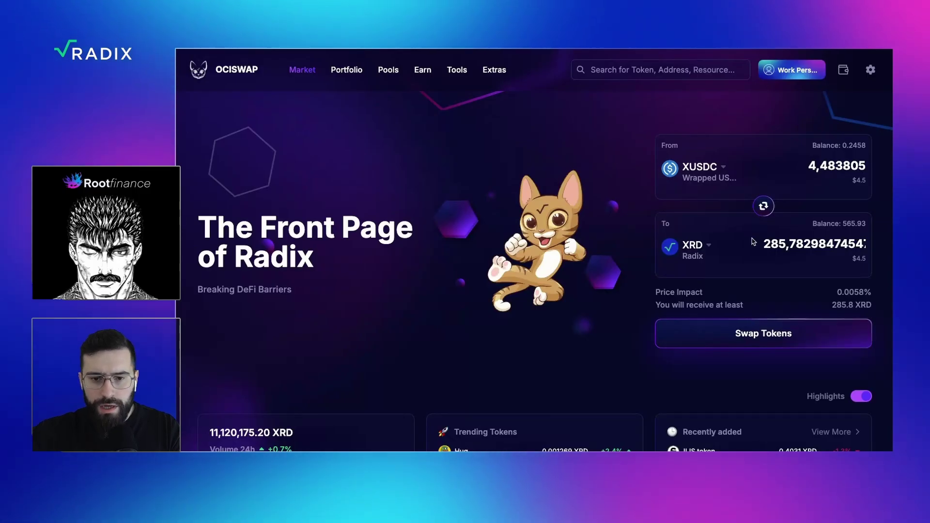
# Step: Choose HUG as the token to receive in the Ociswap swap
pyautogui.click(710, 246)
pyautogui.scroll(-1, 736, 314)
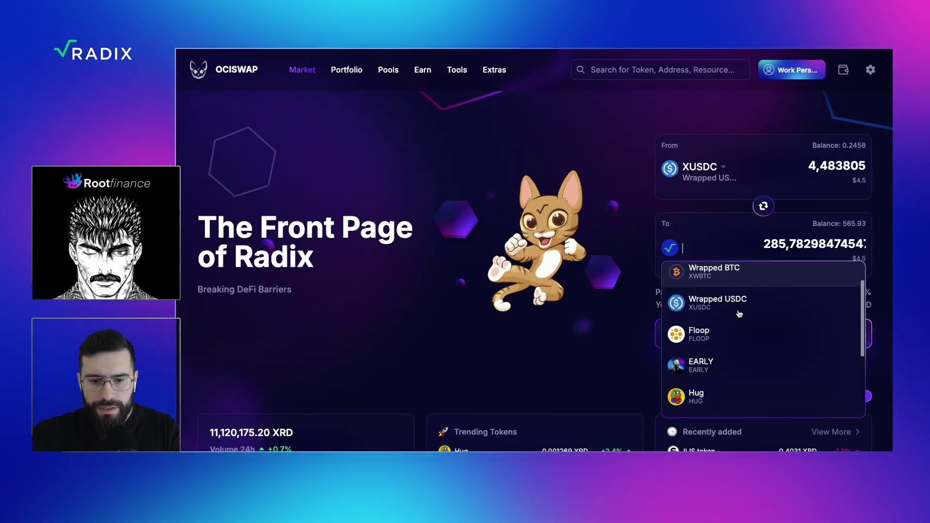
pyautogui.scroll(-2, 738, 314)
pyautogui.click(735, 351)
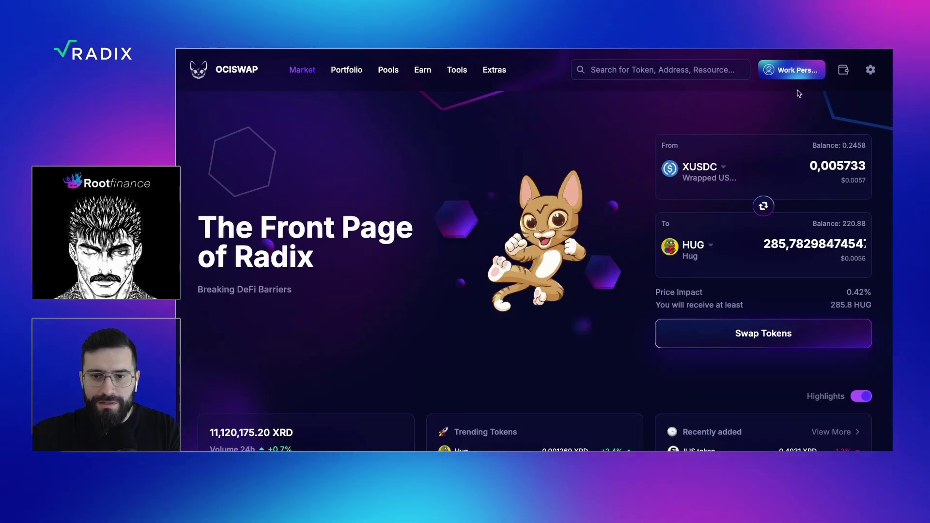
# Step: Swap the full 1.662877 xUSDC balance for about 82.6K HUG
pyautogui.click(797, 71)
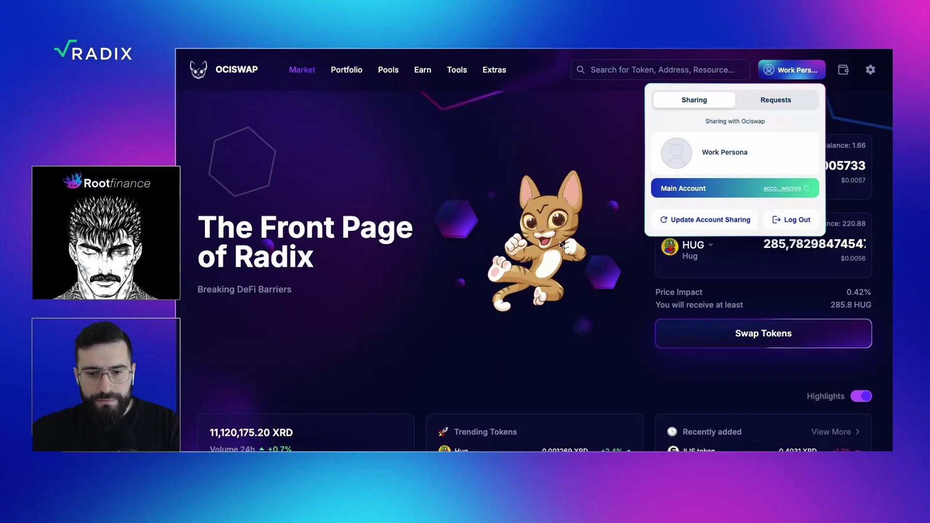
pyautogui.click(831, 178)
pyautogui.click(856, 145)
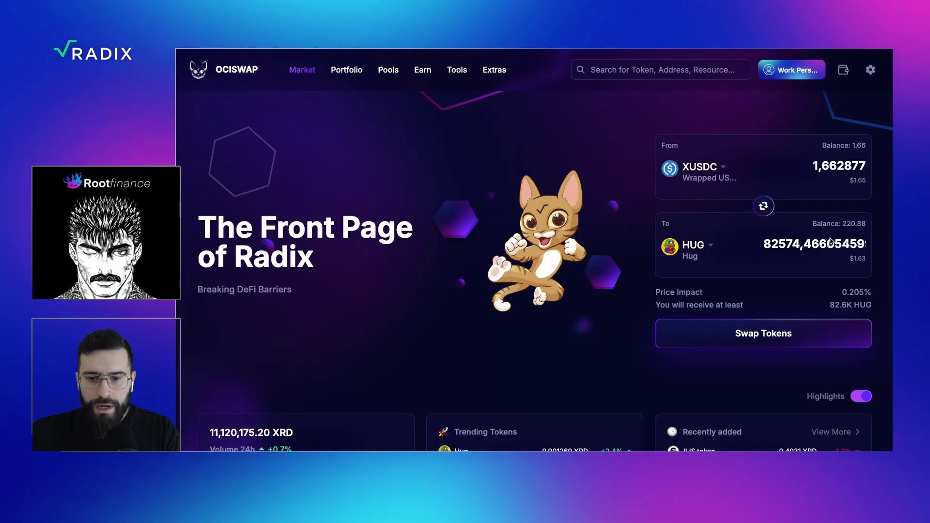
pyautogui.click(750, 334)
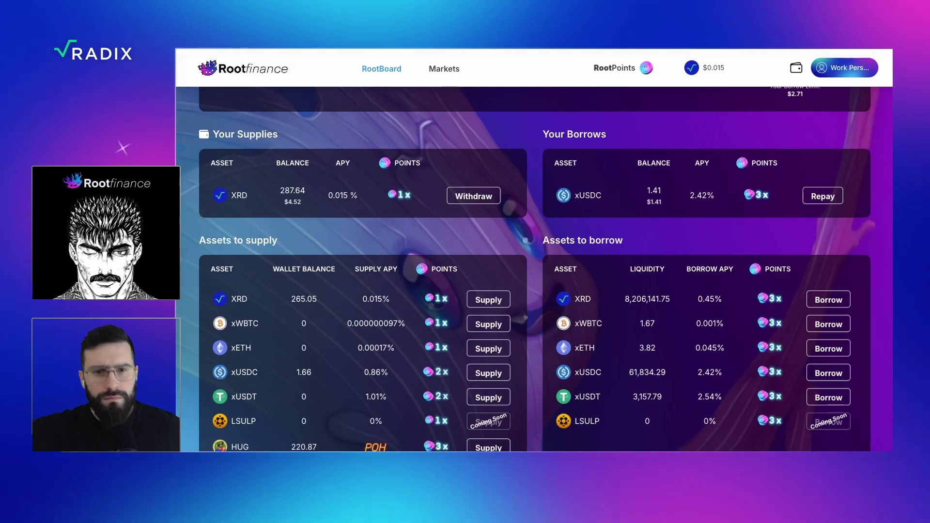
# Step: Scroll the RootBoard to review 82,795.39 HUG, 1.41 xUSDC borrowed and 52.29% borrow power used
pyautogui.scroll(3, 495, 192)
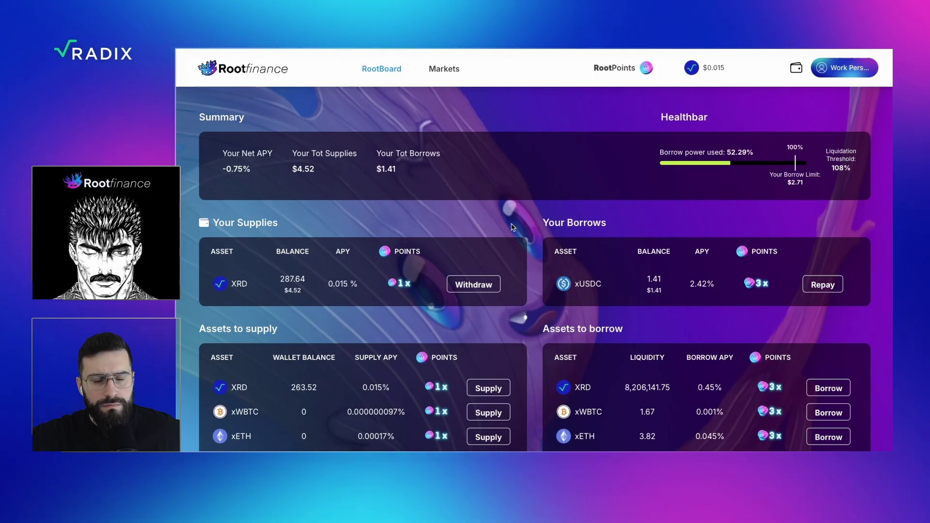
pyautogui.scroll(-1, 512, 227)
pyautogui.scroll(-1, 513, 228)
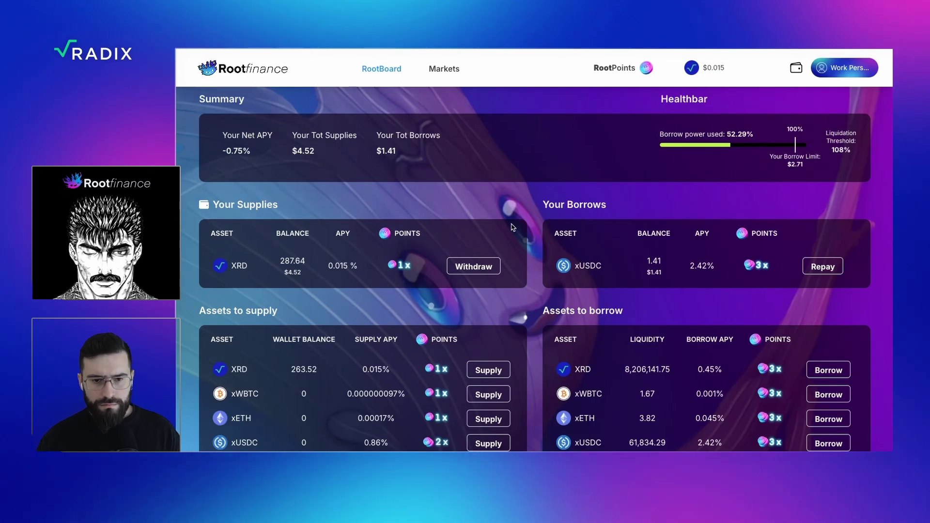
pyautogui.scroll(-1, 513, 246)
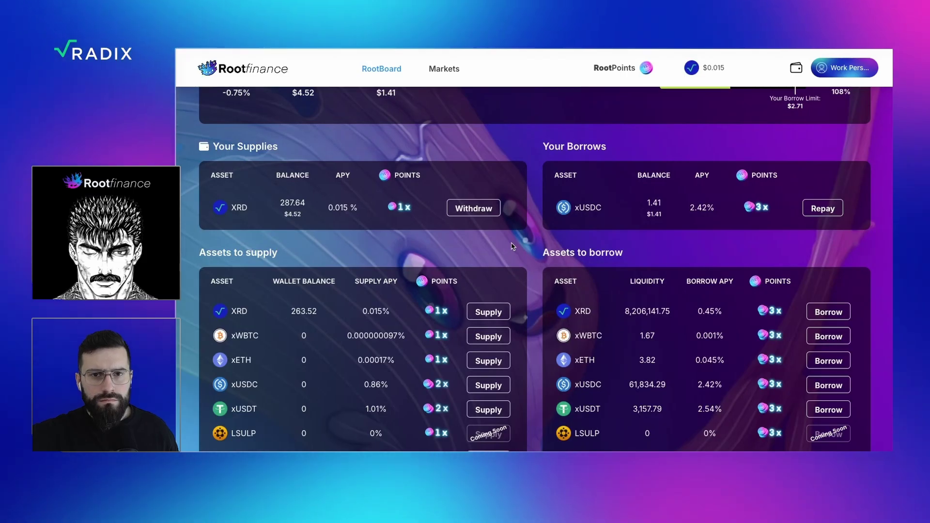
pyautogui.scroll(1, 513, 247)
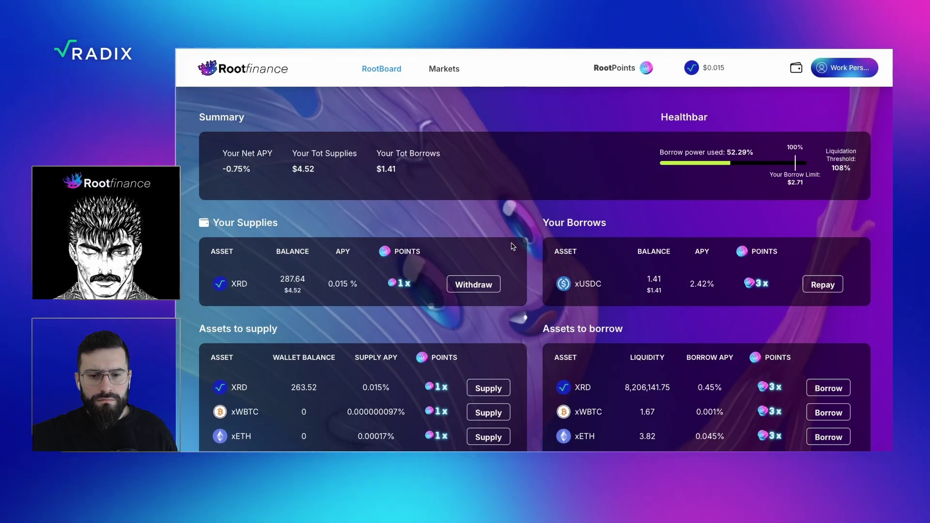
pyautogui.scroll(-3, 513, 247)
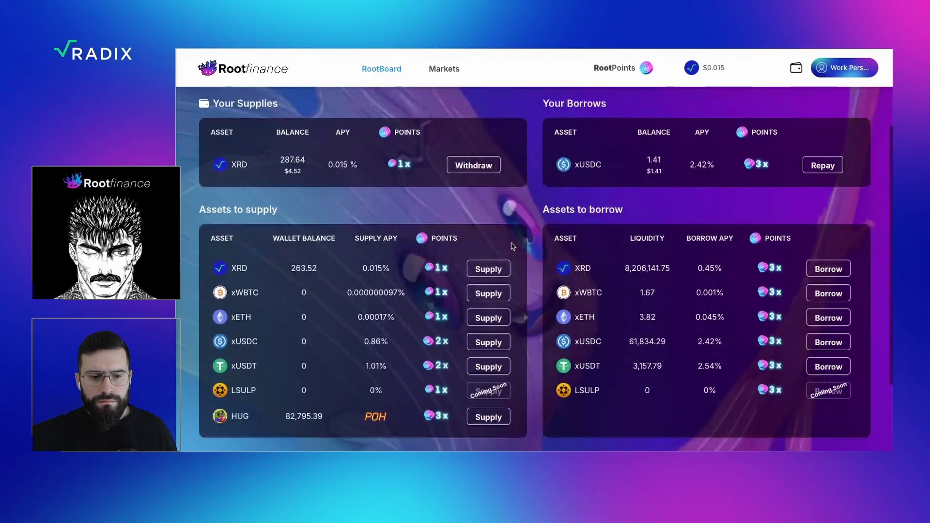
pyautogui.scroll(3, 513, 247)
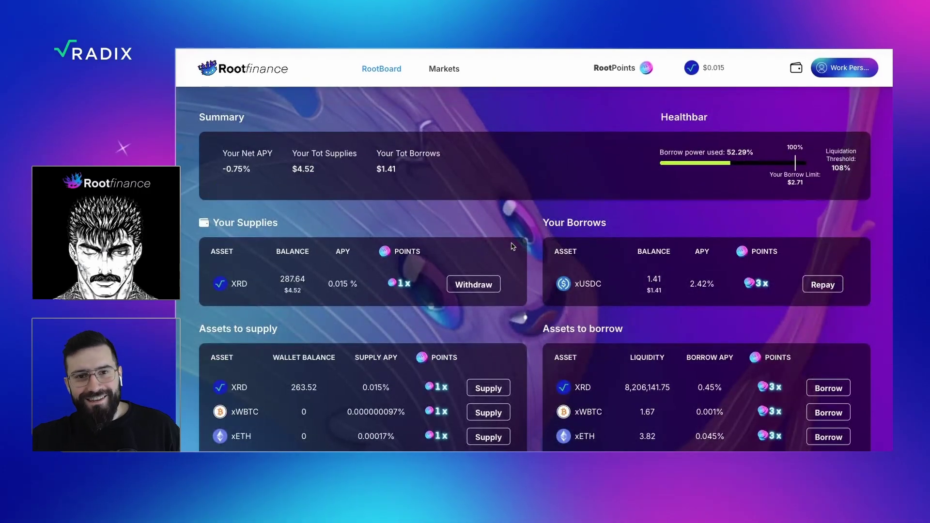
pyautogui.scroll(-4, 513, 246)
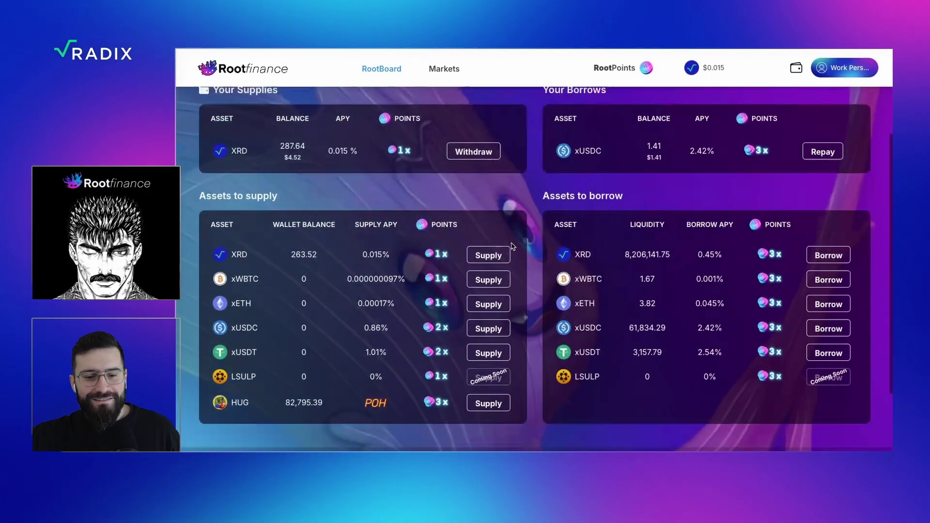
pyautogui.scroll(3, 513, 246)
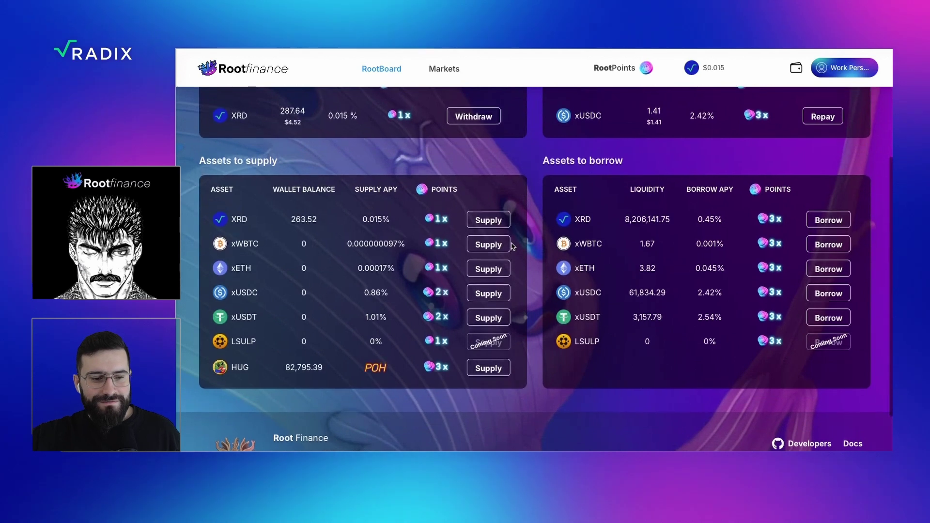
pyautogui.scroll(1, 513, 246)
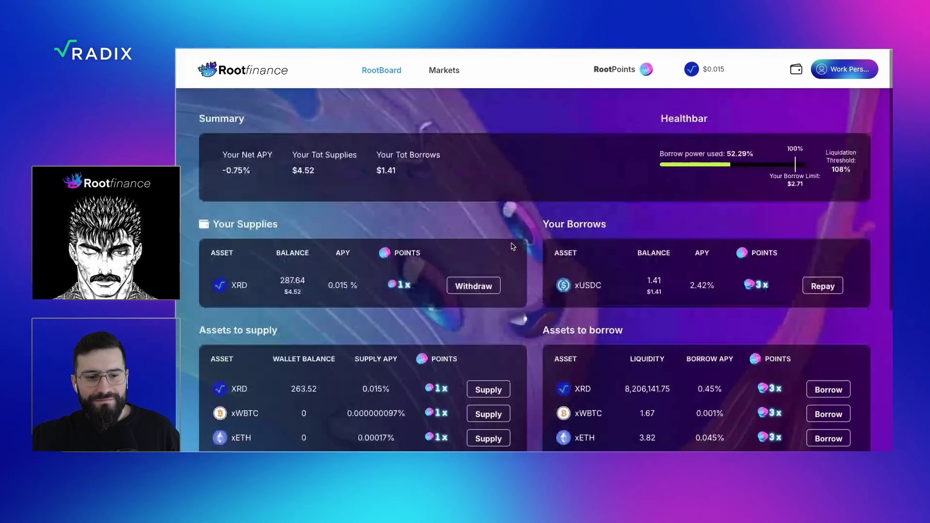